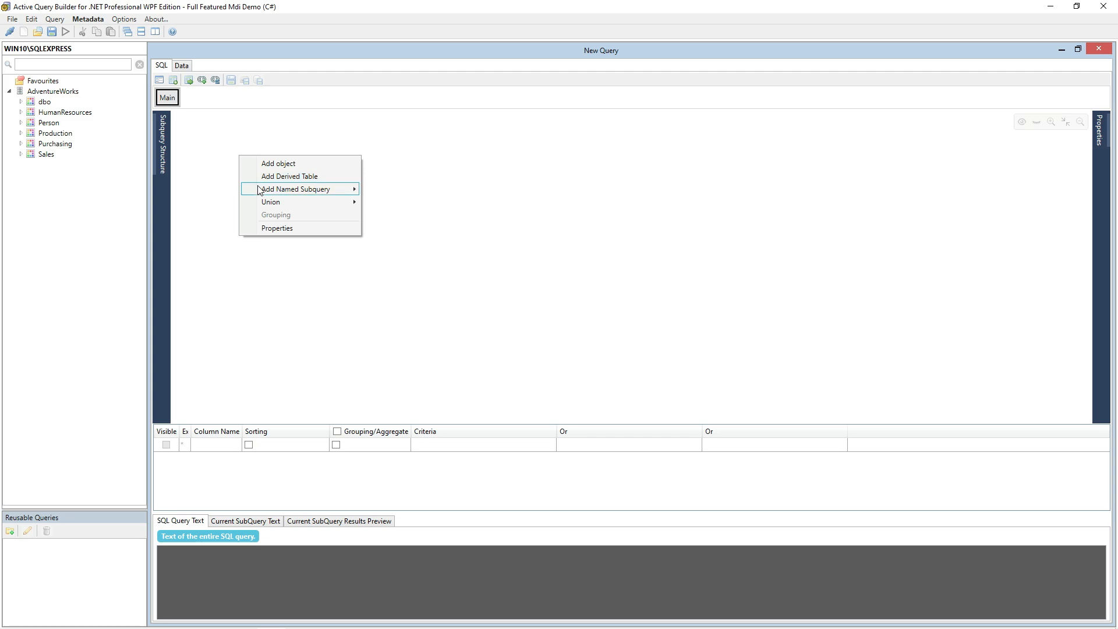
# Step: Add a new named subquery to the main query and place the Sales schema's SalesOrderHeader table in it
pyautogui.click(407, 192)
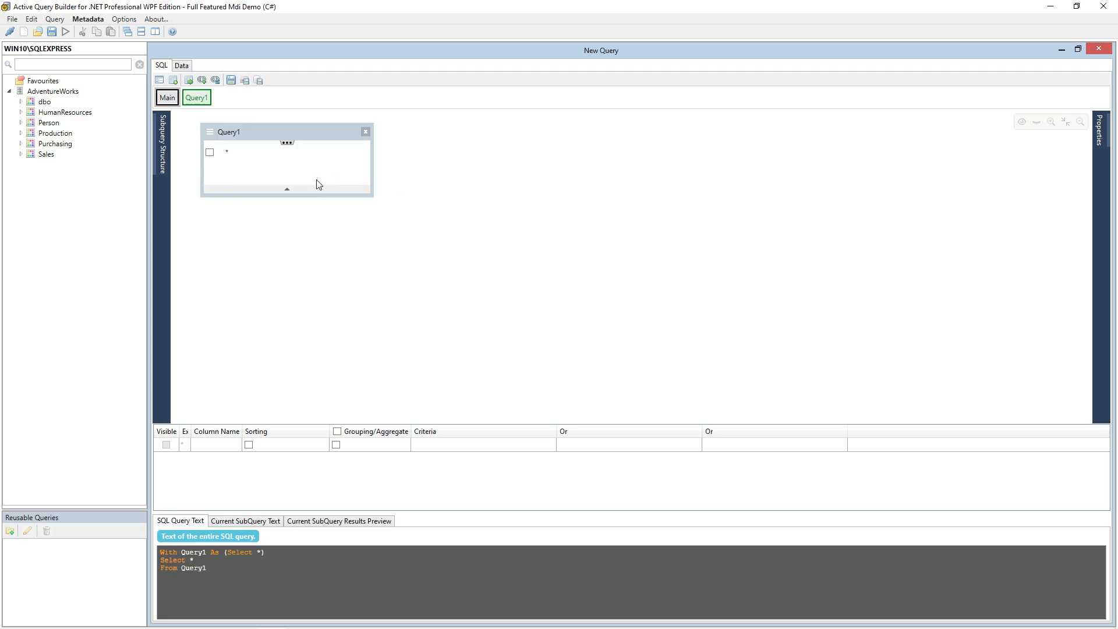
pyautogui.click(195, 98)
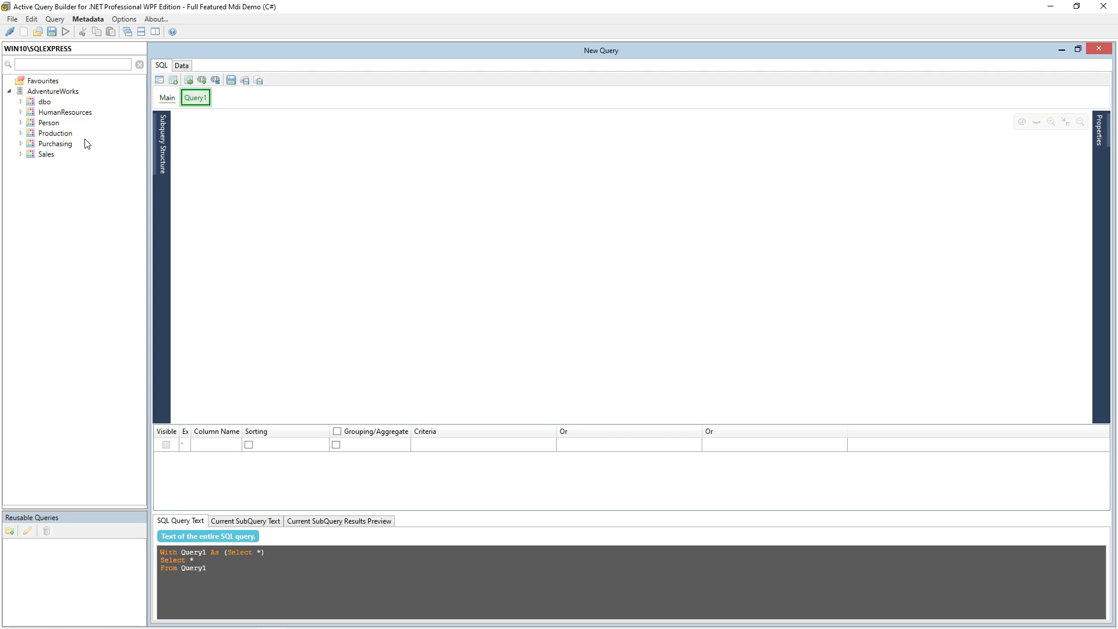
pyautogui.click(26, 154)
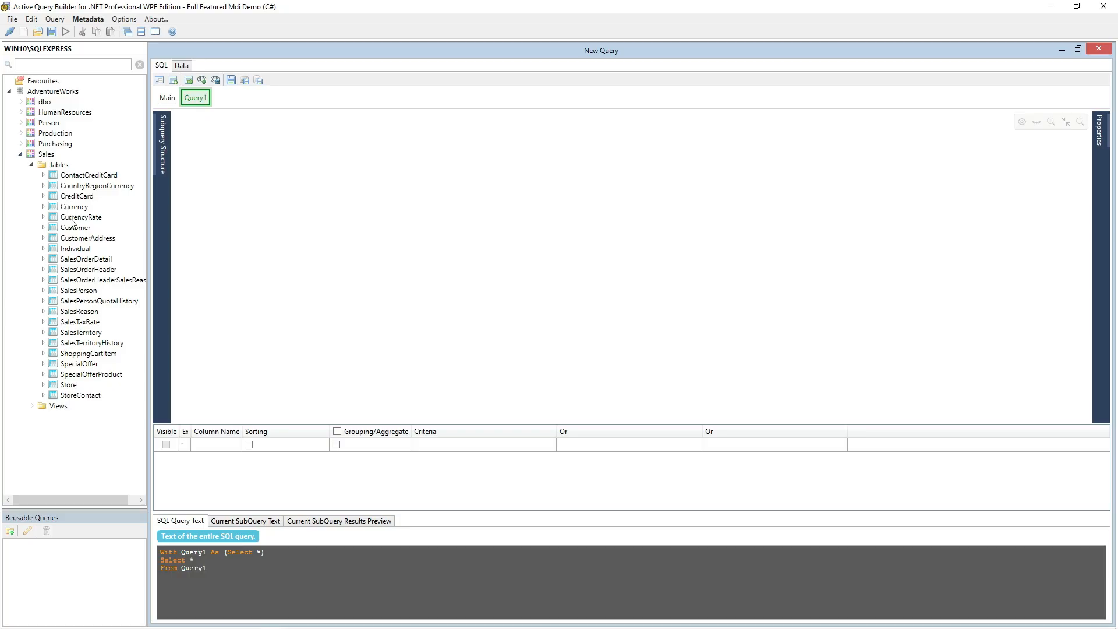
pyautogui.moveTo(84, 271); pyautogui.dragTo(258, 162)
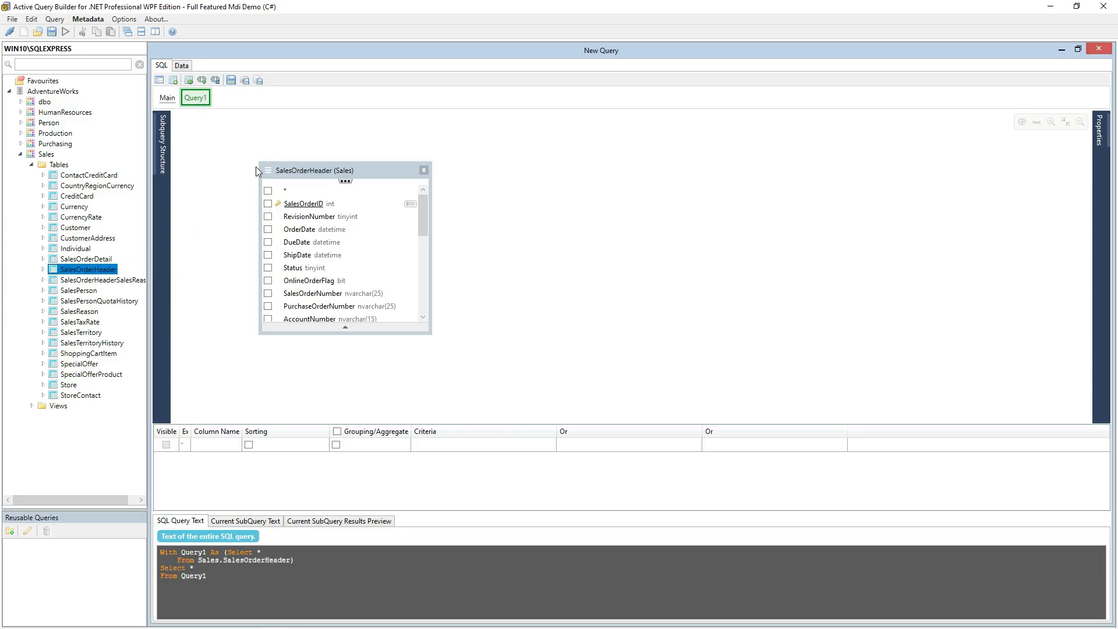
# Step: Show the current subquery's results preview and filter SalesOrderHeader by SalesPersonID with the criterion = 268
pyautogui.click(340, 521)
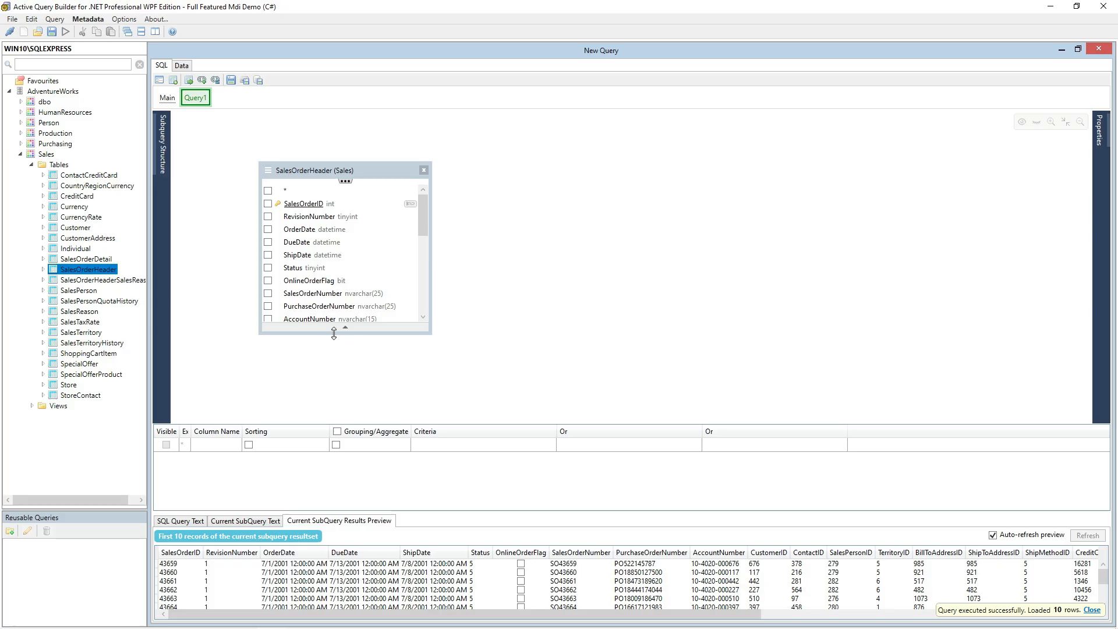
pyautogui.moveTo(334, 333); pyautogui.dragTo(333, 415)
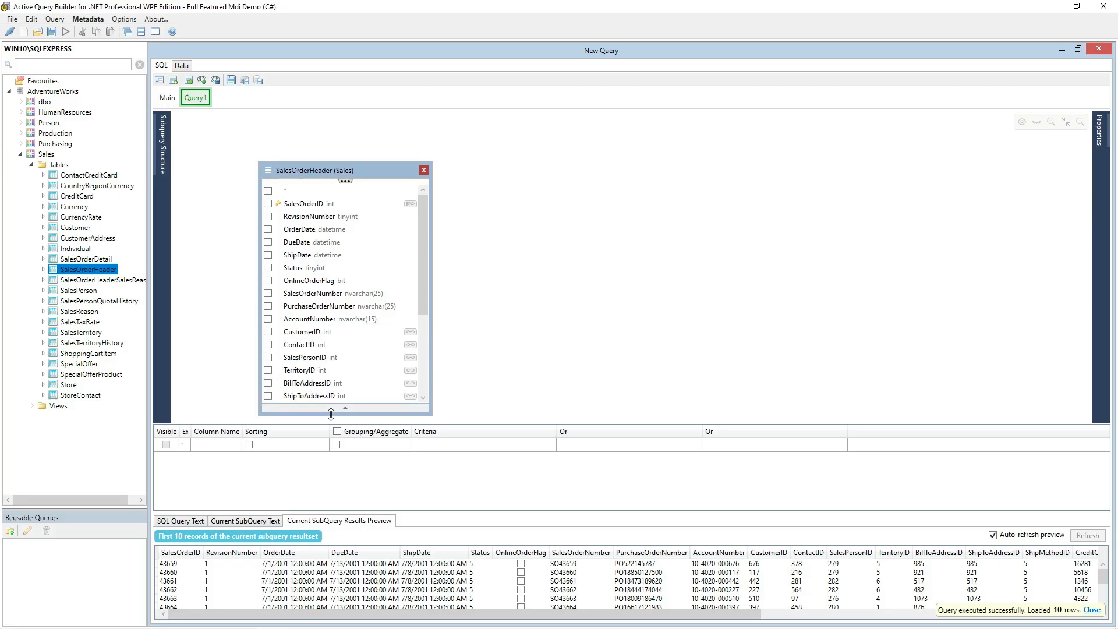
pyautogui.doubleClick(356, 358)
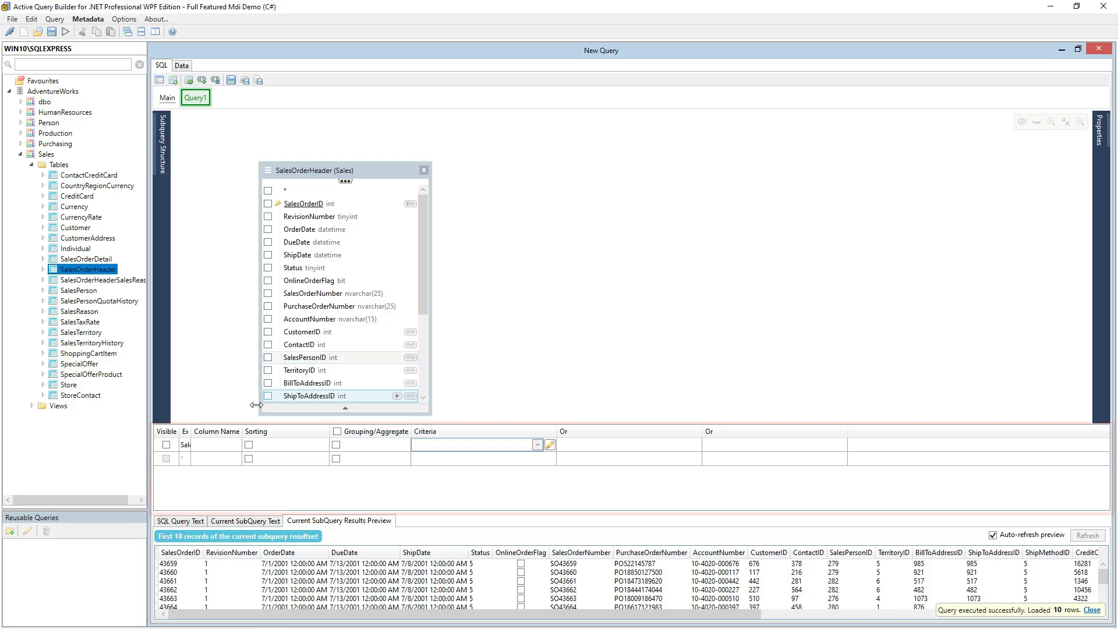
pyautogui.moveTo(191, 431); pyautogui.dragTo(341, 431)
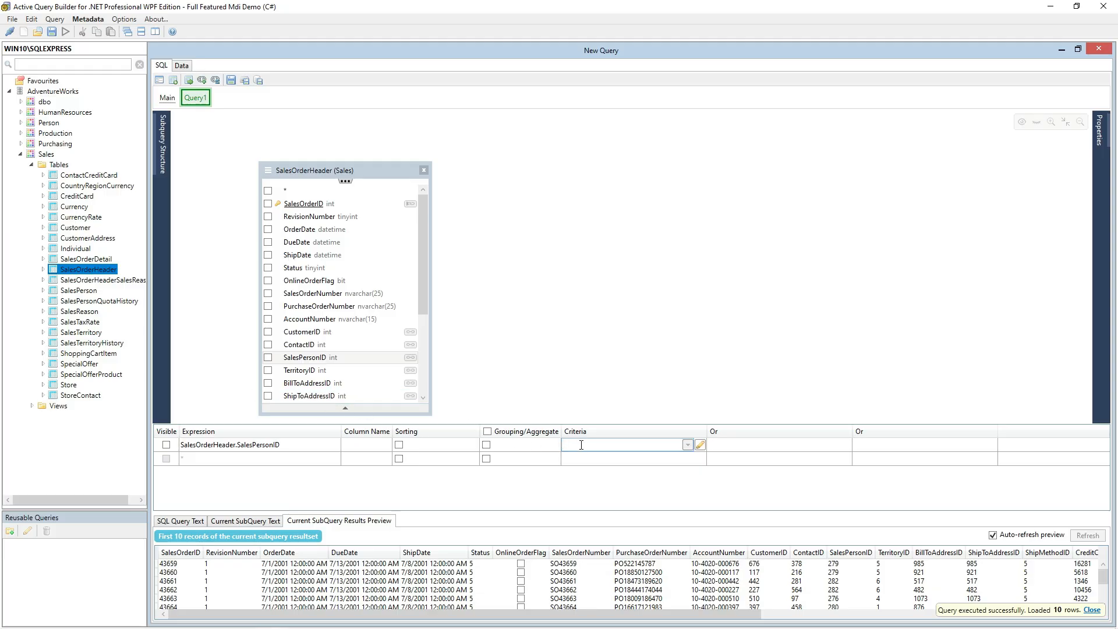
pyautogui.write('= 268')
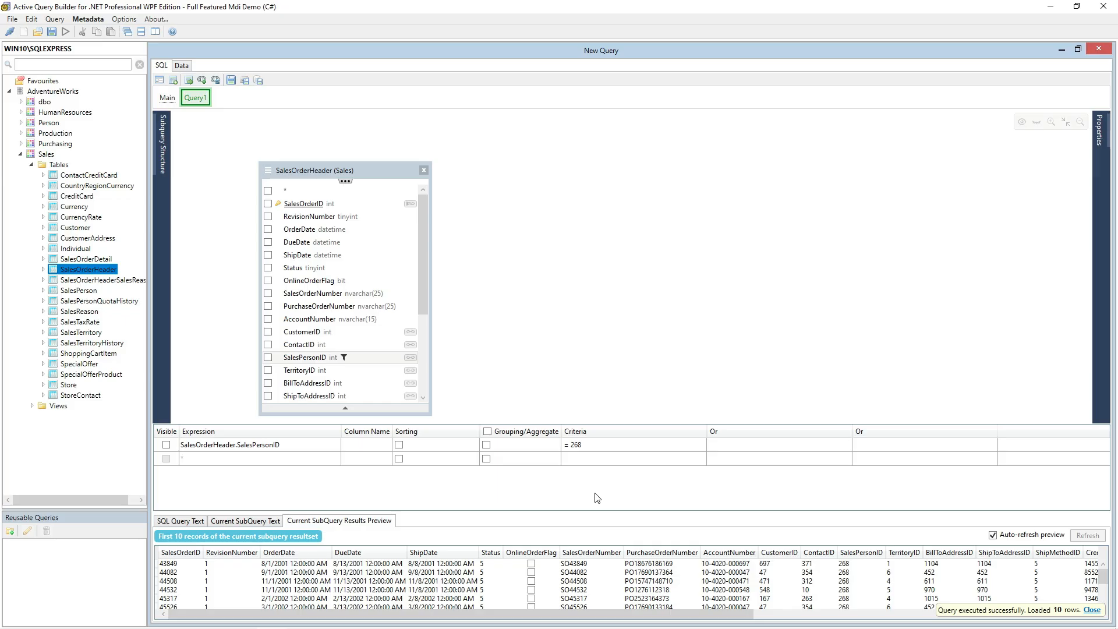
# Step: Add the linked SalesPerson, Employee and Contact tables to the subquery and output the contact's FirstName
pyautogui.click(410, 357)
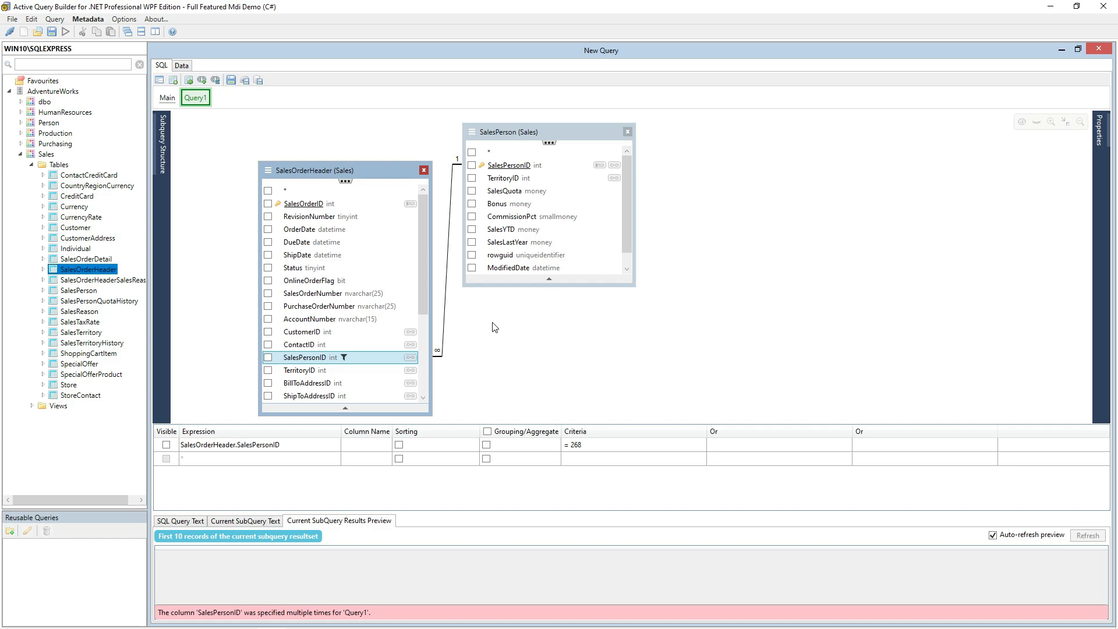
pyautogui.click(615, 166)
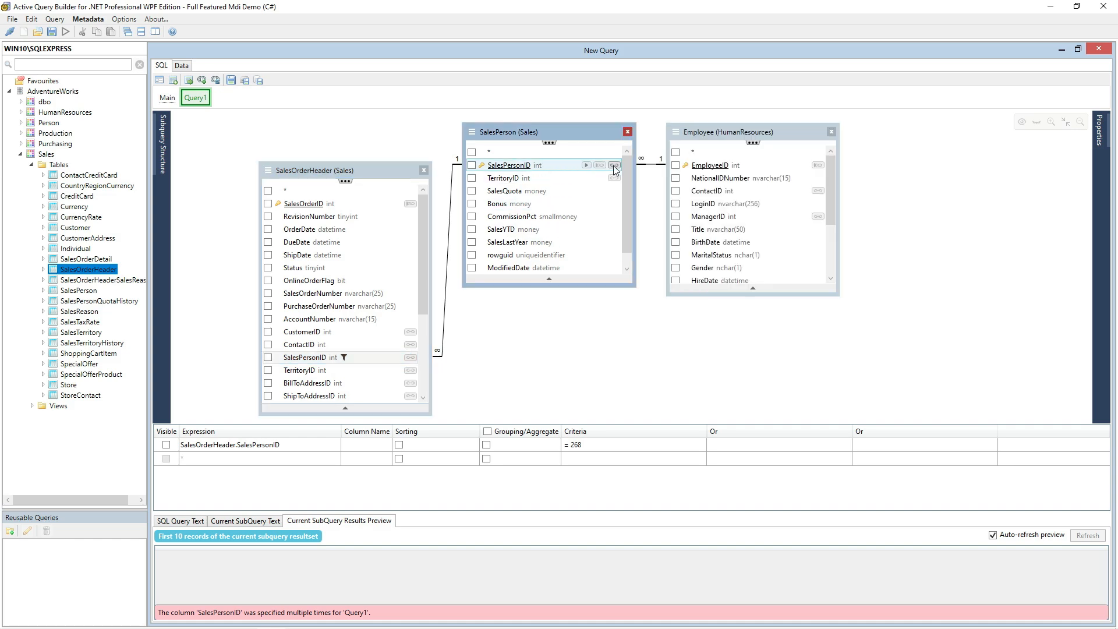
pyautogui.click(819, 191)
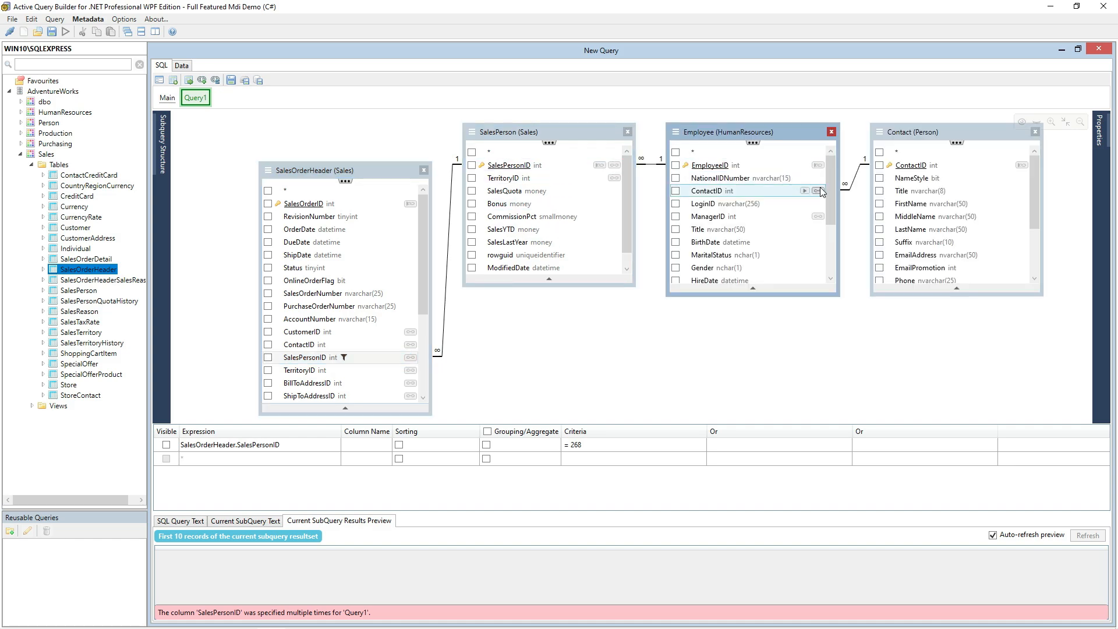
pyautogui.click(879, 203)
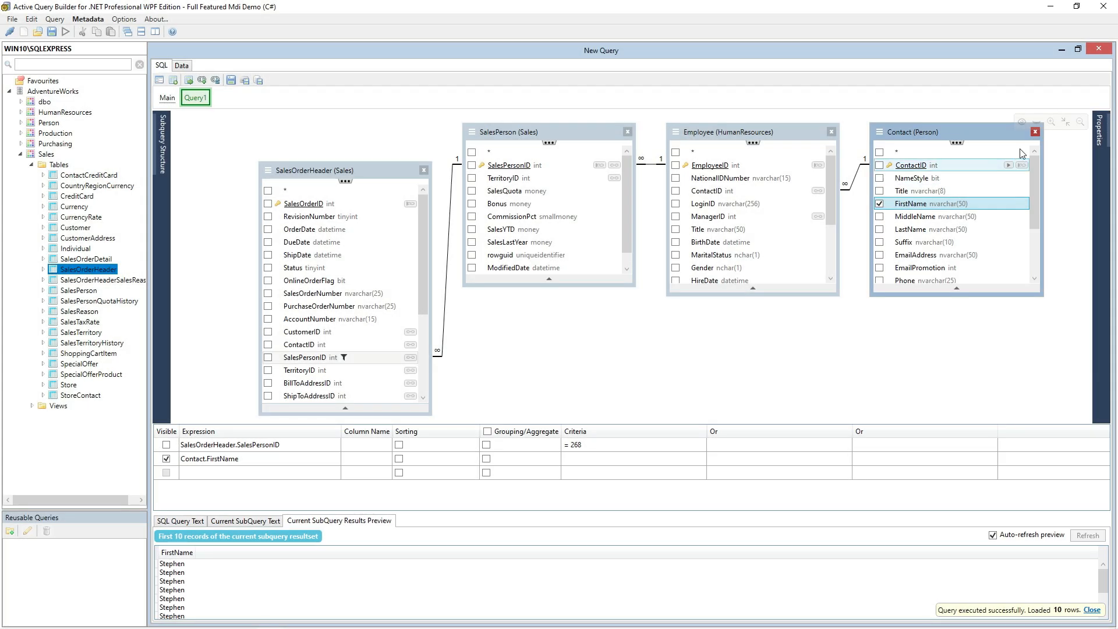
# Step: Remove the Contact, Employee and SalesPerson tables from the subquery
pyautogui.click(1035, 132)
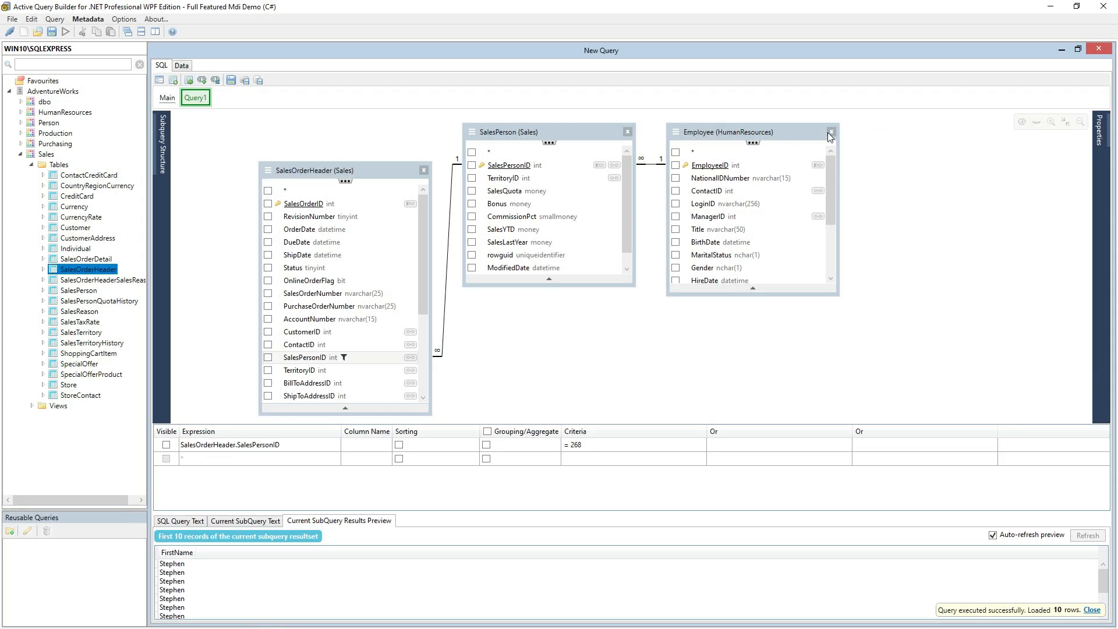
pyautogui.click(831, 131)
pyautogui.click(628, 131)
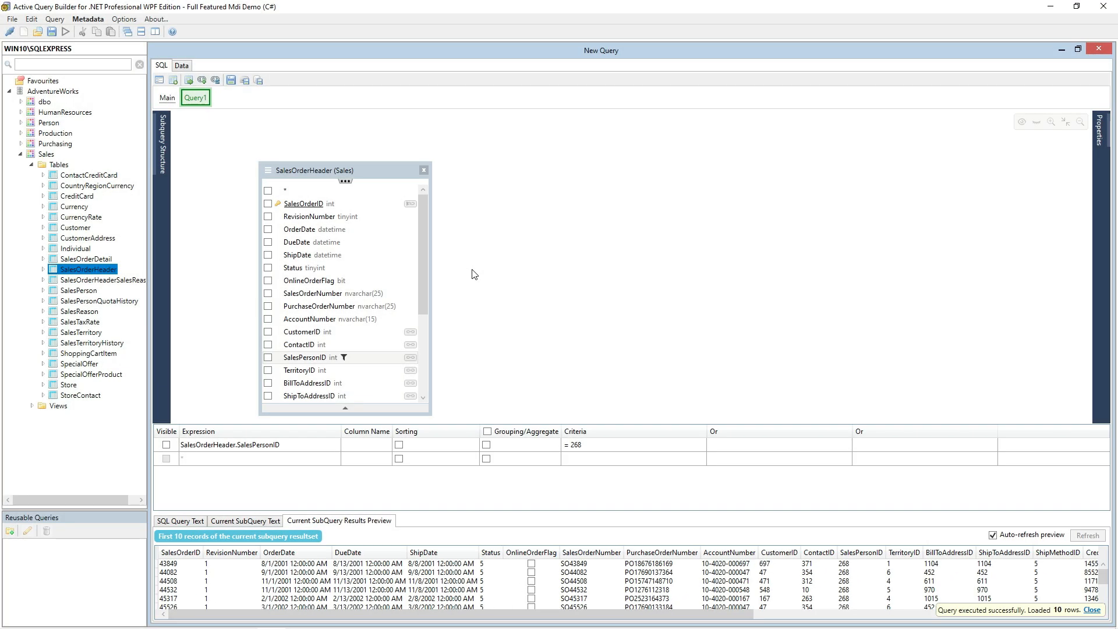
# Step: Look up the orders' TerritoryID and Name through the linked SalesTerritory table and remove that table from the subquery
pyautogui.click(410, 371)
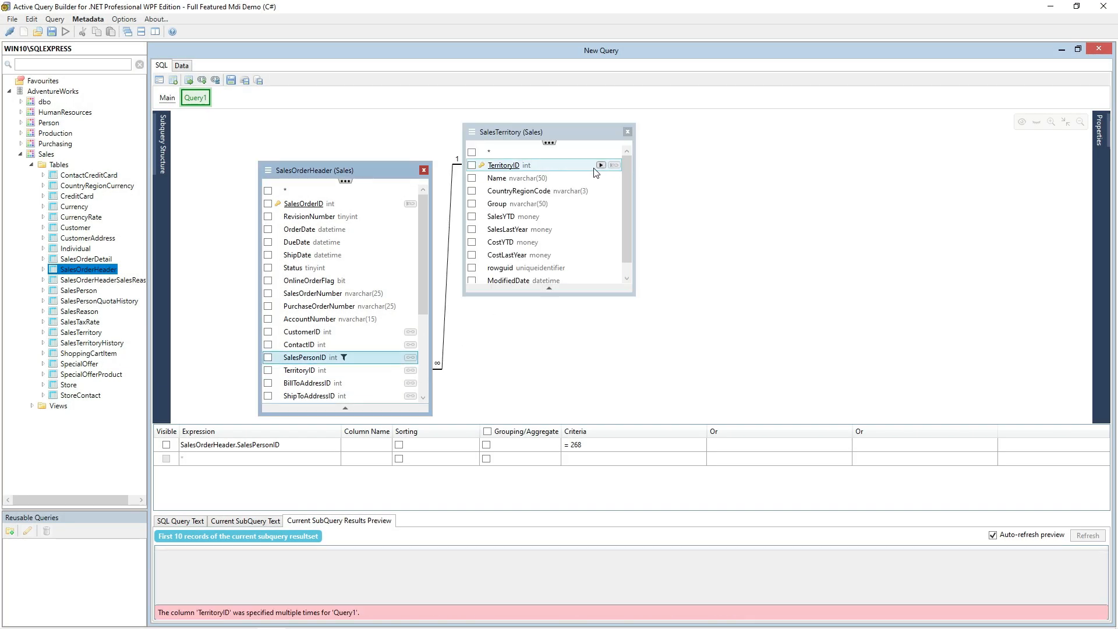
pyautogui.click(471, 165)
pyautogui.click(472, 178)
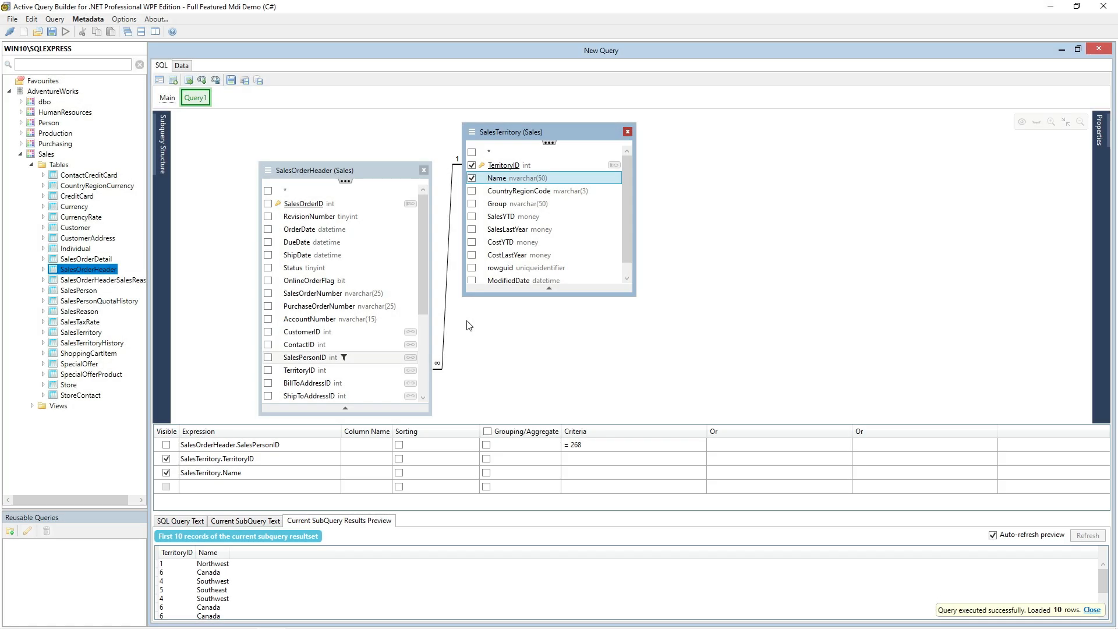
pyautogui.click(628, 132)
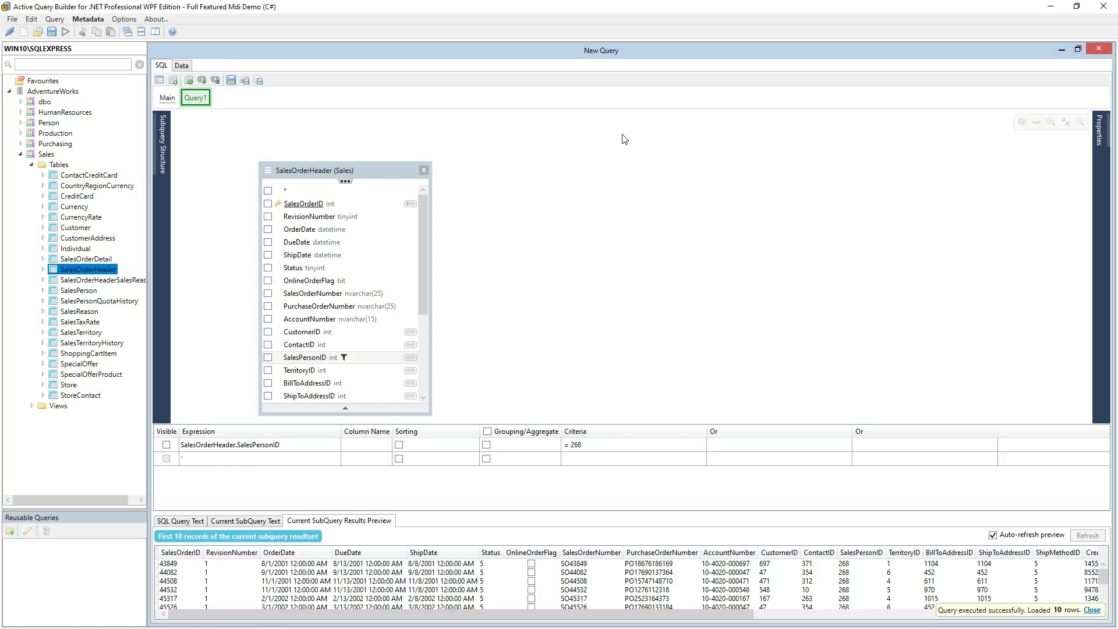
# Step: Rename the Query1 subquery to the salesperson's first name followed by "'s orders"
pyautogui.rightClick(207, 102)
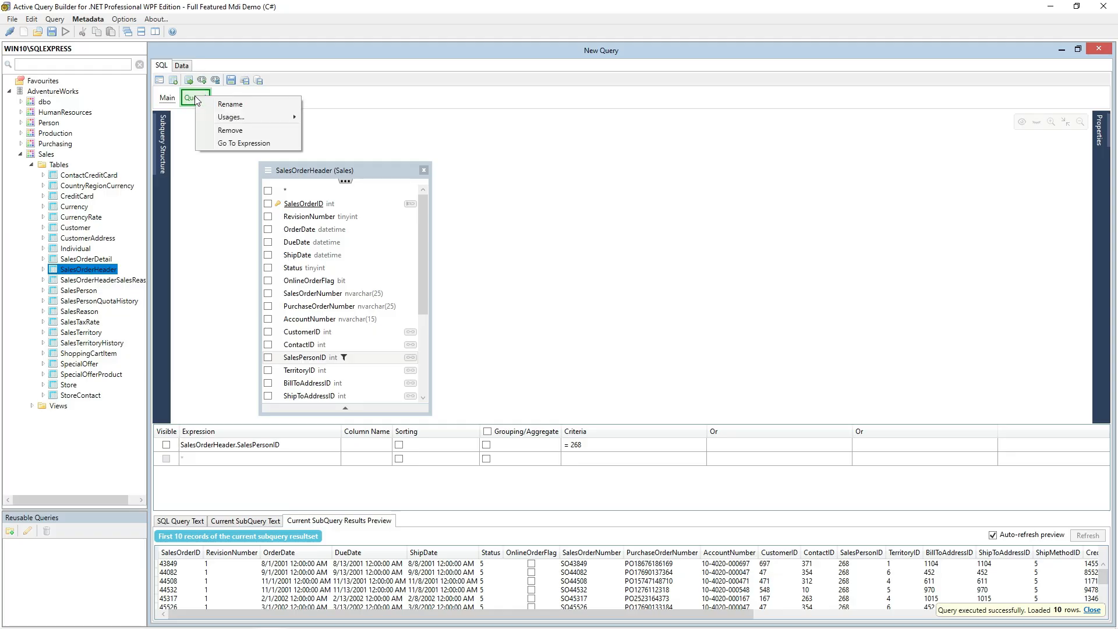
pyautogui.click(230, 104)
pyautogui.write('Stephen')
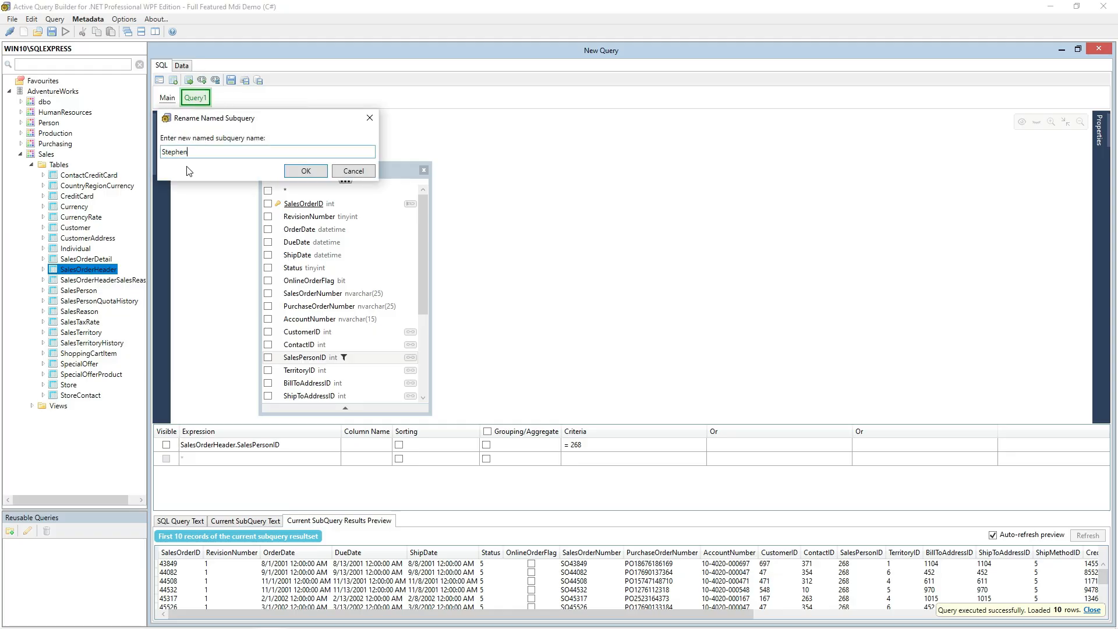
pyautogui.write("'s orders")
pyautogui.press('Return')
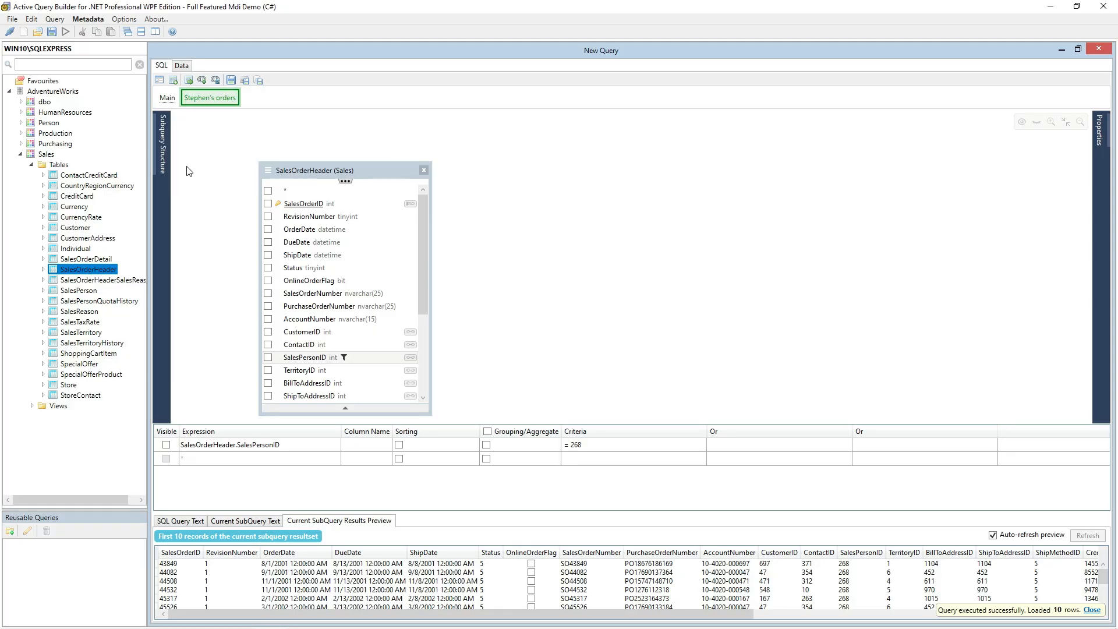
# Step: Return to the main query and keep its Subquery Structure view permanently displayed
pyautogui.click(165, 99)
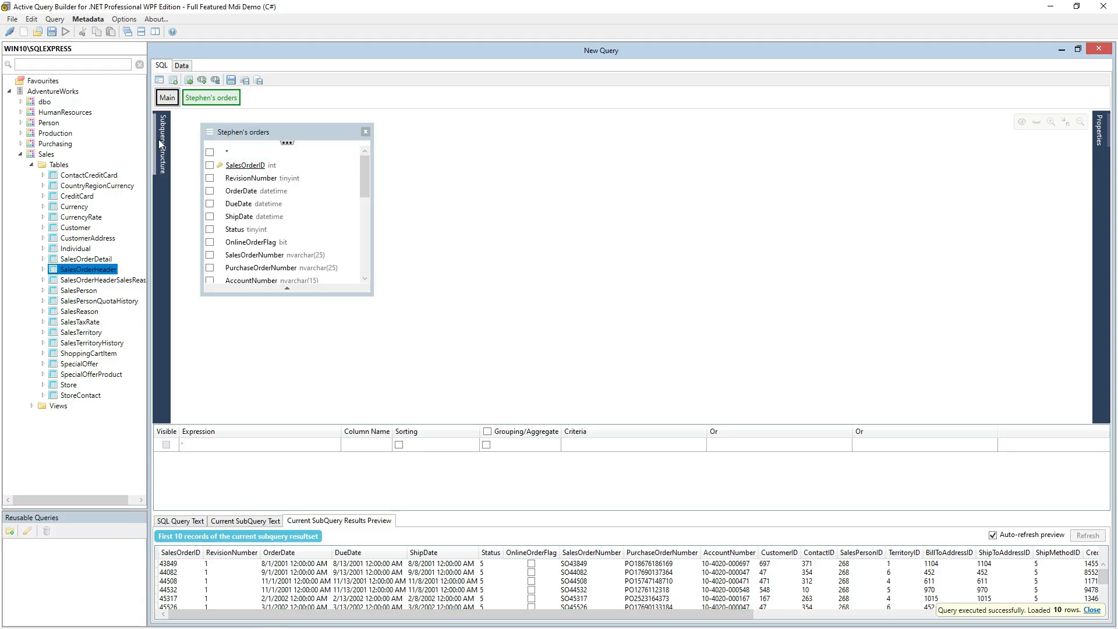
pyautogui.moveTo(160, 144)
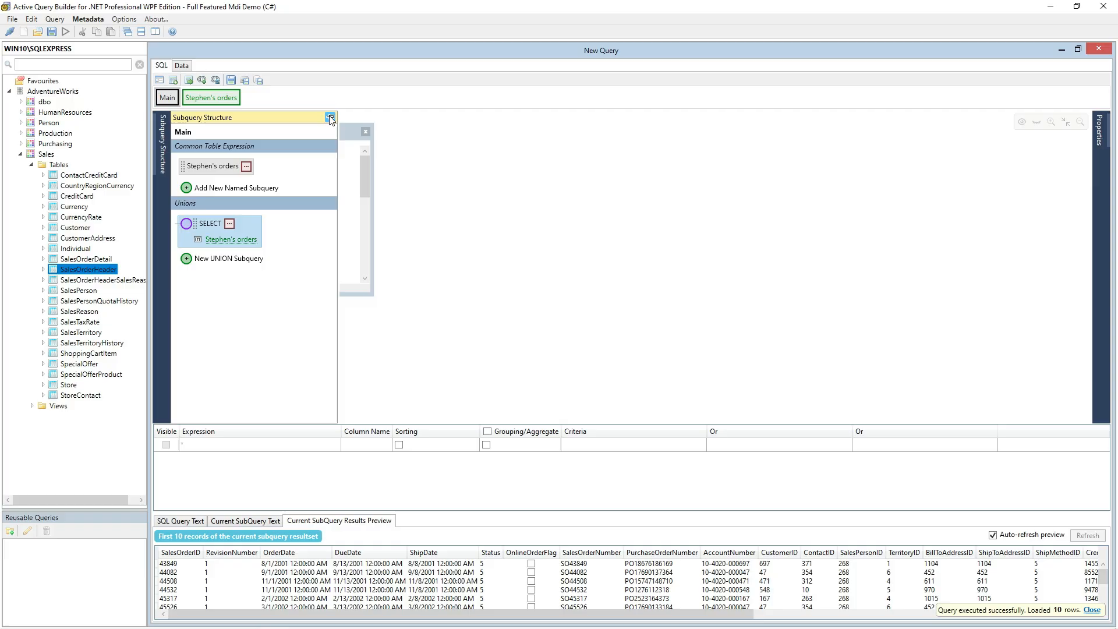
pyautogui.click(327, 118)
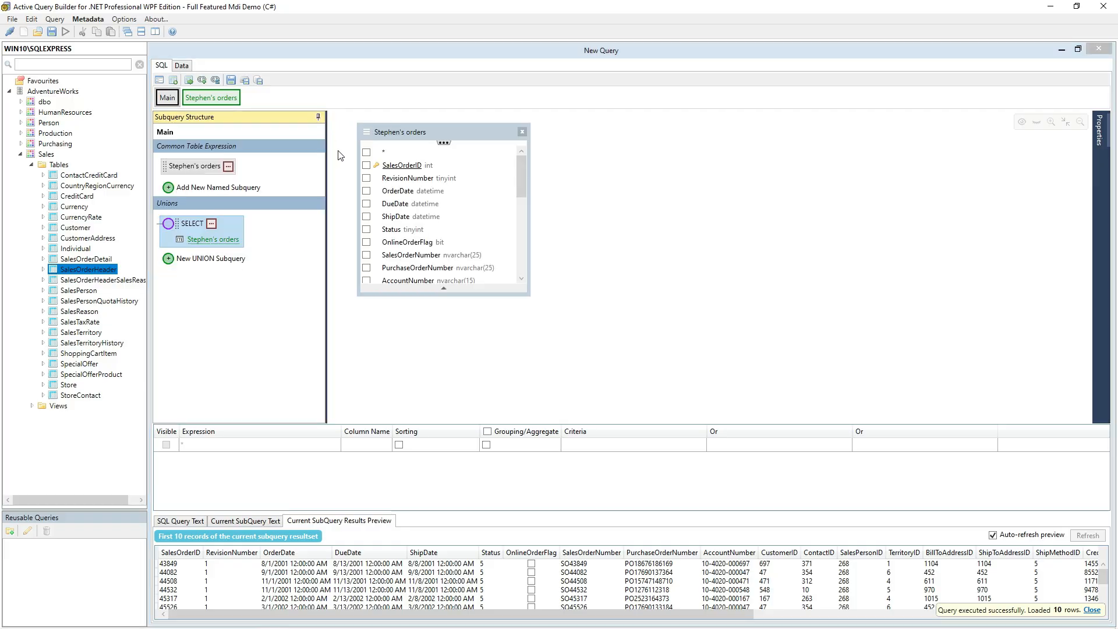
# Step: Enlarge the named subquery's field list in the main query and filter it by TerritoryID = 6
pyautogui.moveTo(406, 296); pyautogui.dragTo(404, 397)
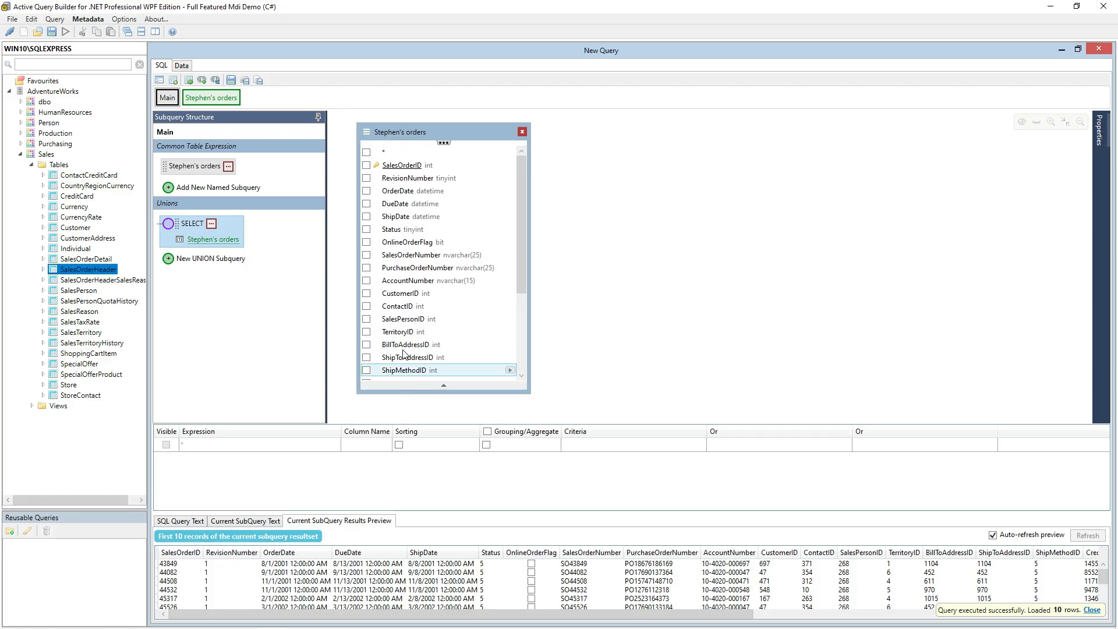
pyautogui.doubleClick(379, 331)
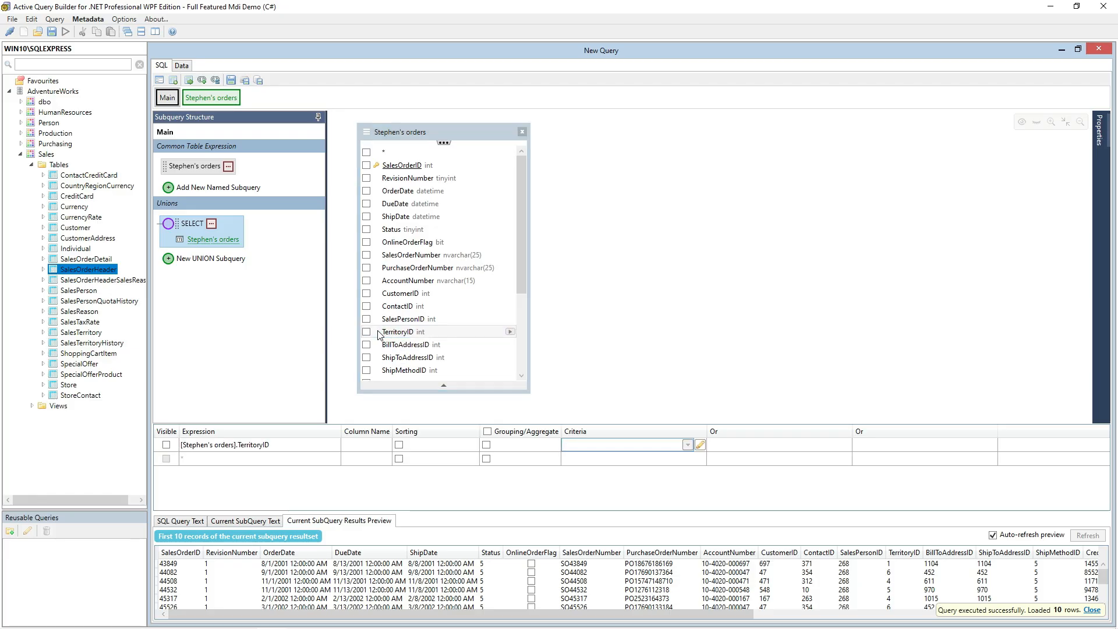
pyautogui.write('= 6')
pyautogui.press('Return')
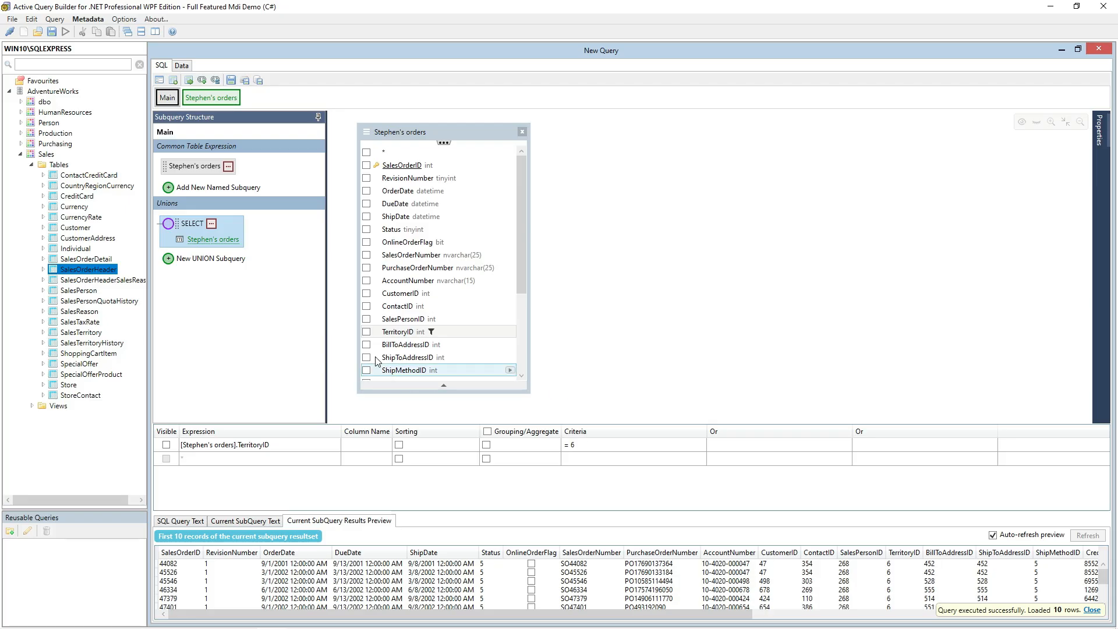
# Step: Add a UNION subquery to the main query and use the existing named orders subquery as its source
pyautogui.click(239, 262)
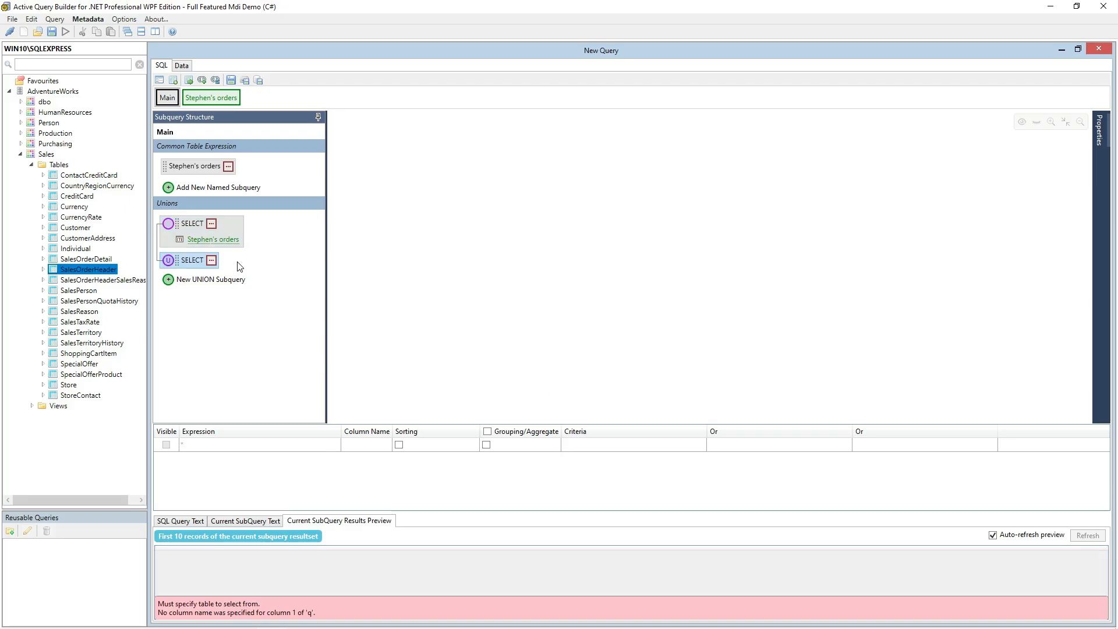
pyautogui.click(212, 260)
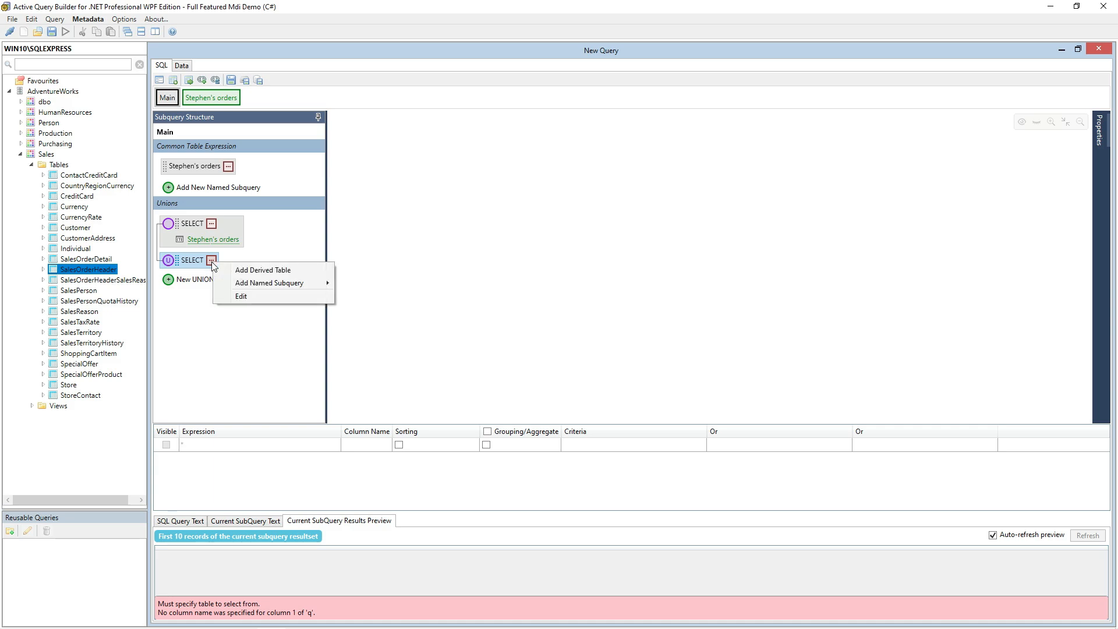
pyautogui.moveTo(236, 282)
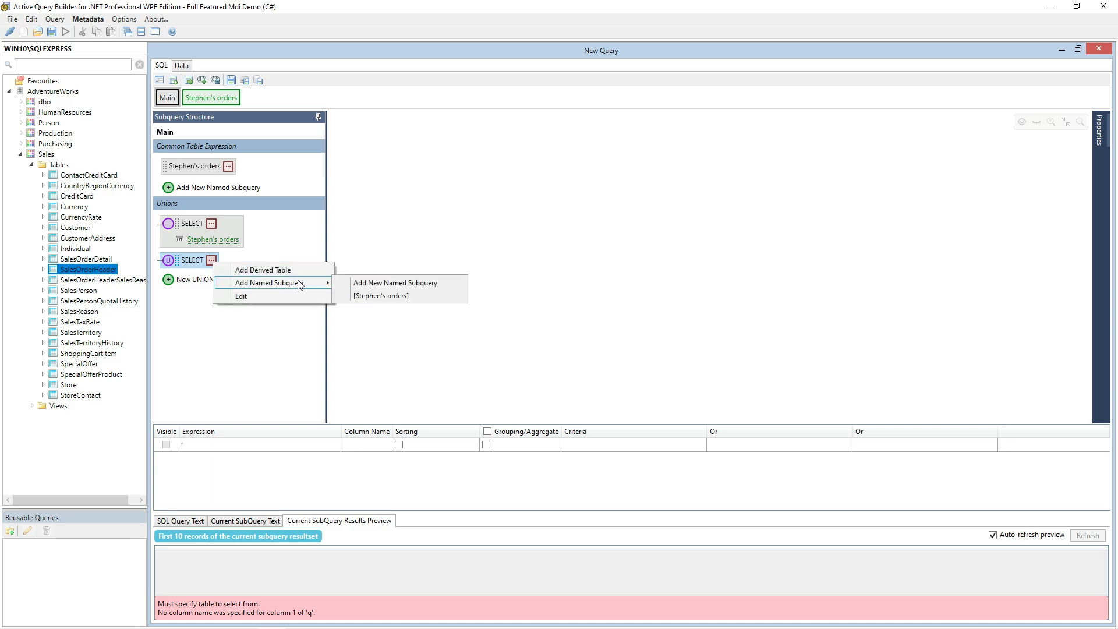
pyautogui.click(366, 296)
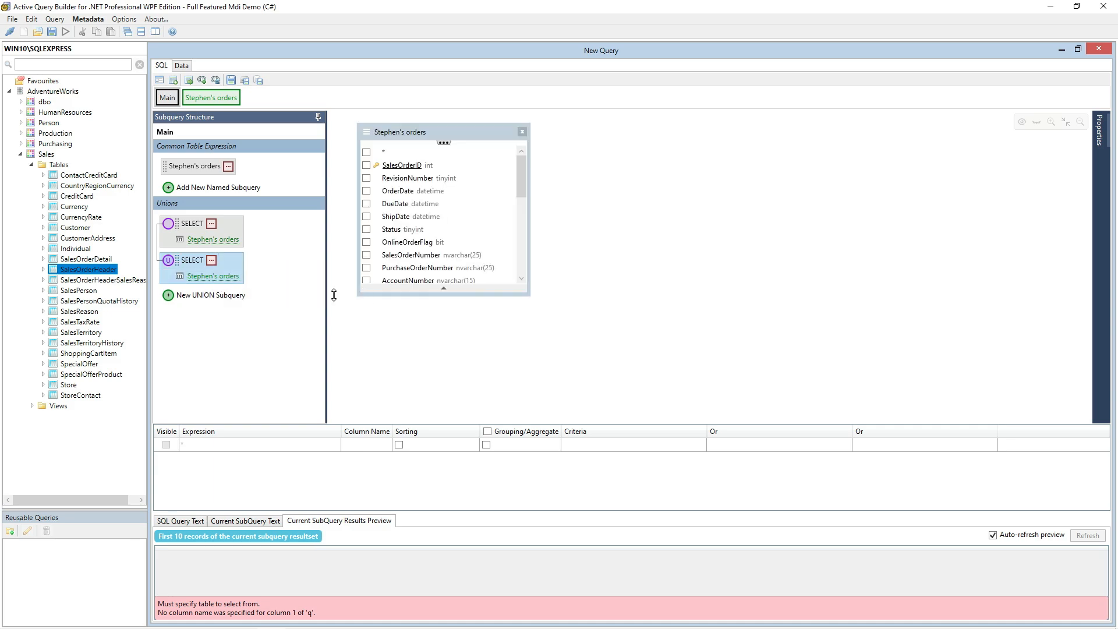
# Step: Filter the second union part by TerritoryID = 4 and display the SQL text of the entire query
pyautogui.moveTo(371, 296); pyautogui.dragTo(372, 414)
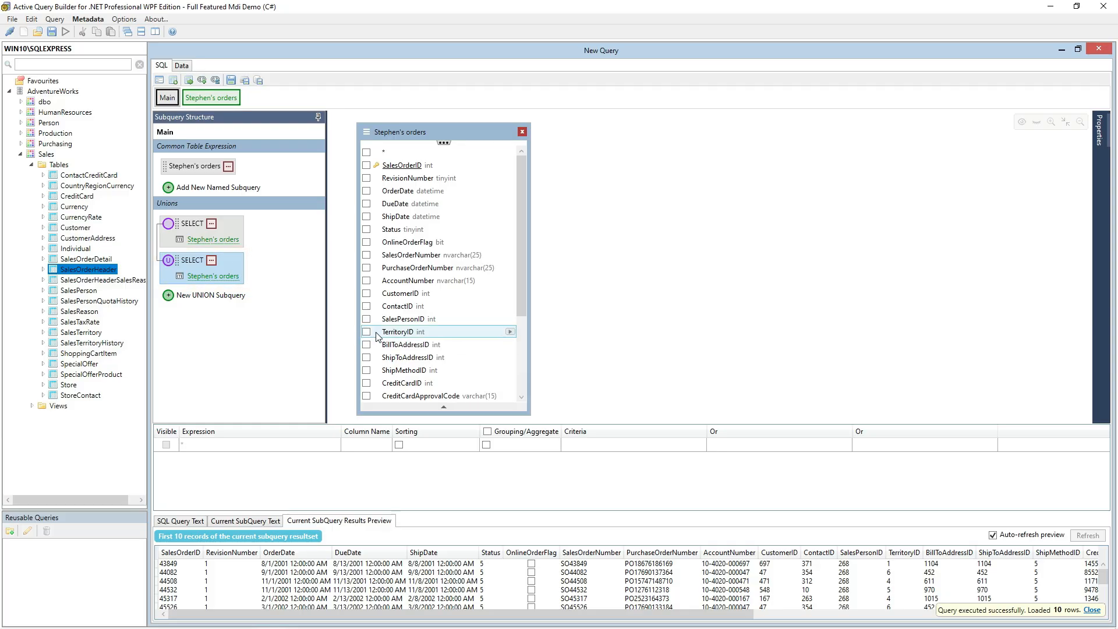
pyautogui.doubleClick(438, 331)
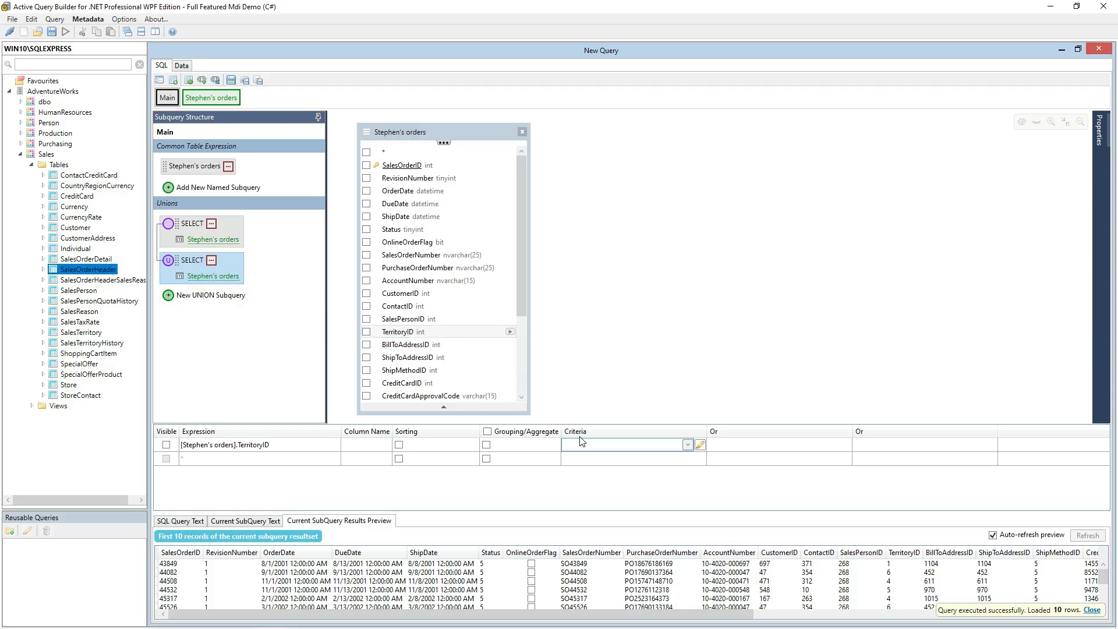
pyautogui.write('= 4')
pyautogui.press('Return')
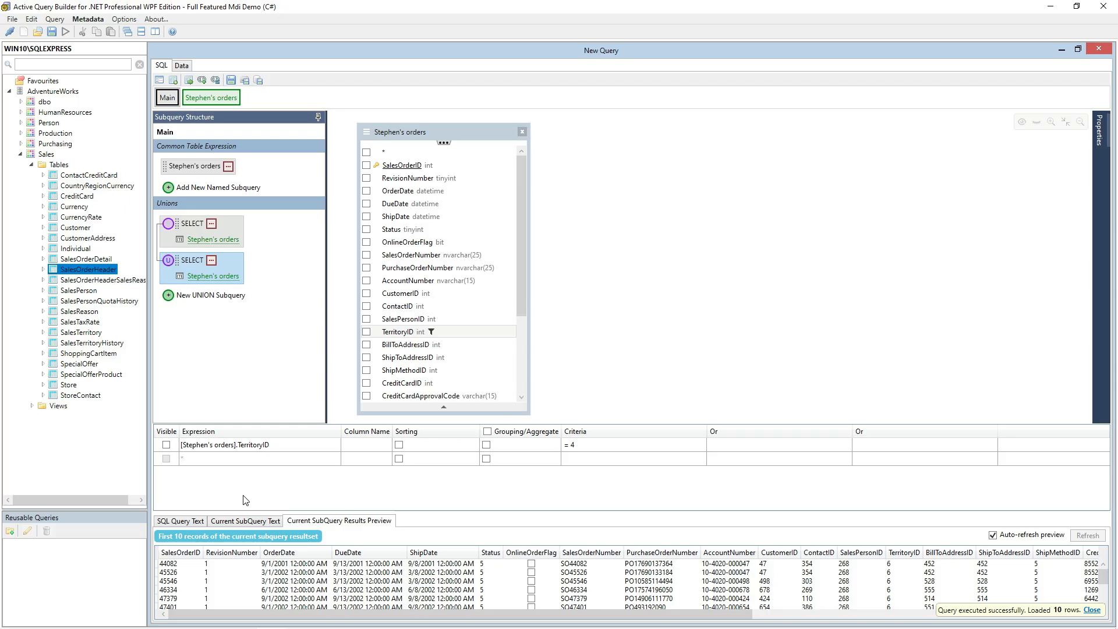
pyautogui.click(192, 521)
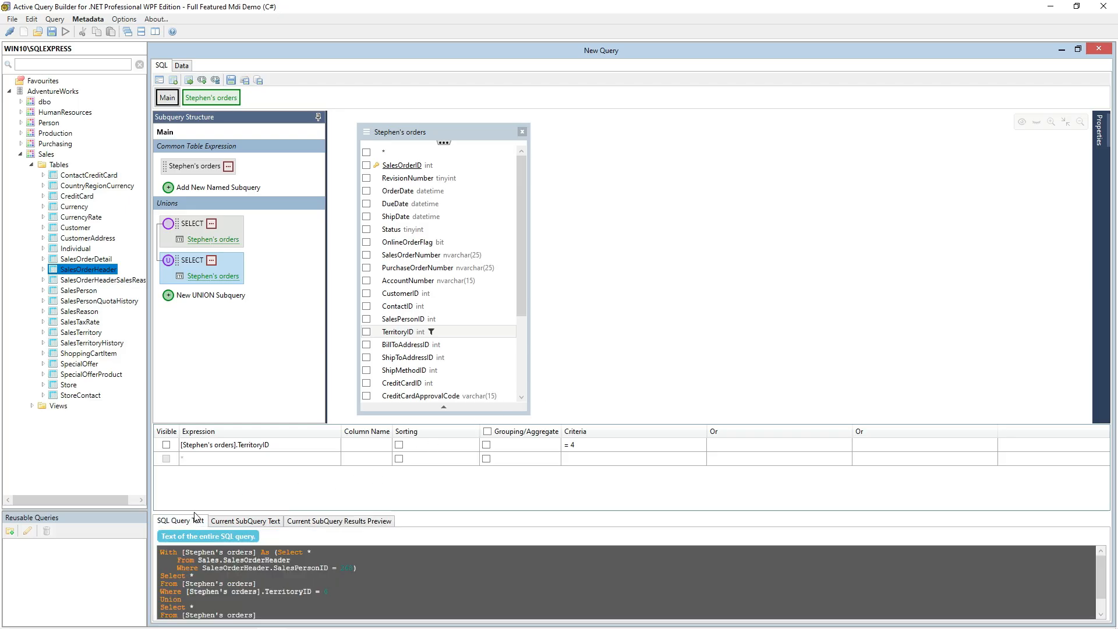
# Step: Enlarge the SQL text area, view the result data of the entire query and return to the query design
pyautogui.moveTo(196, 513); pyautogui.dragTo(200, 485)
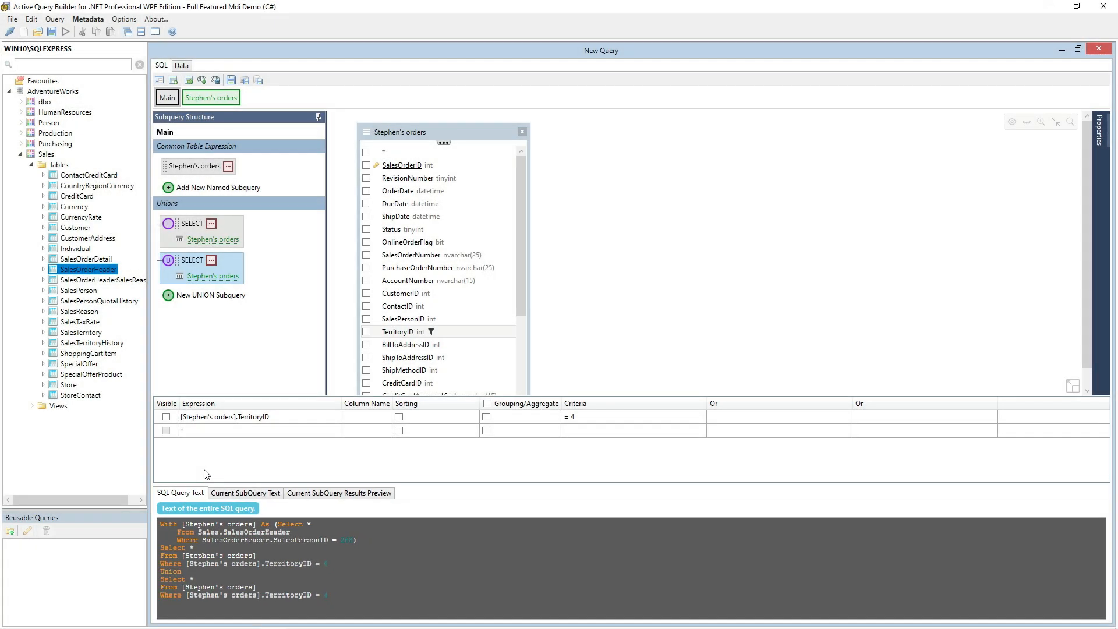
pyautogui.click(181, 66)
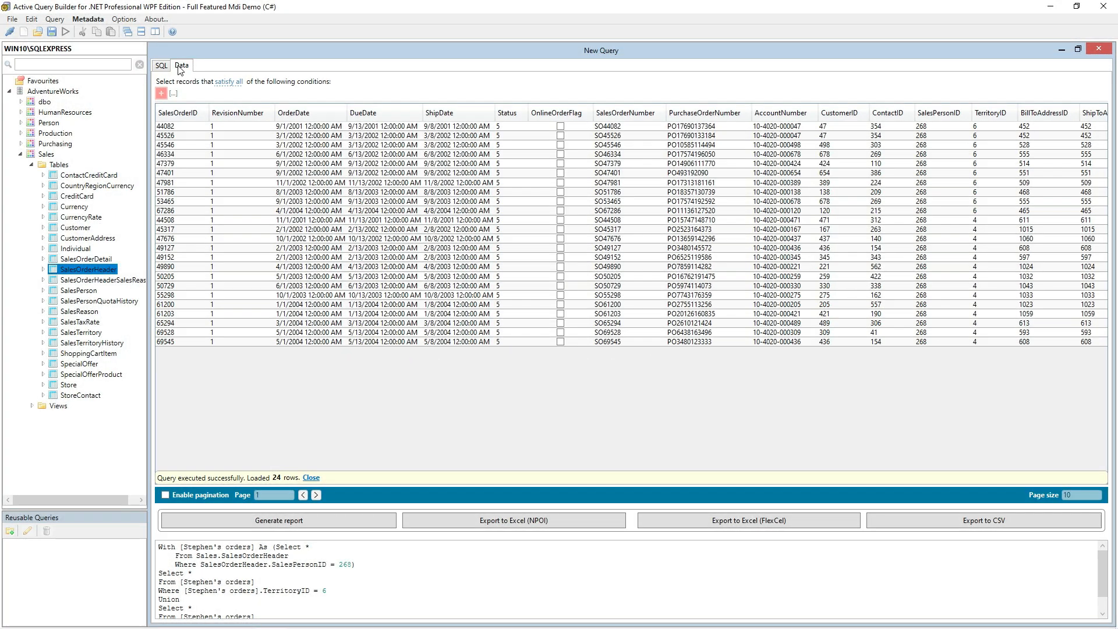
pyautogui.click(163, 66)
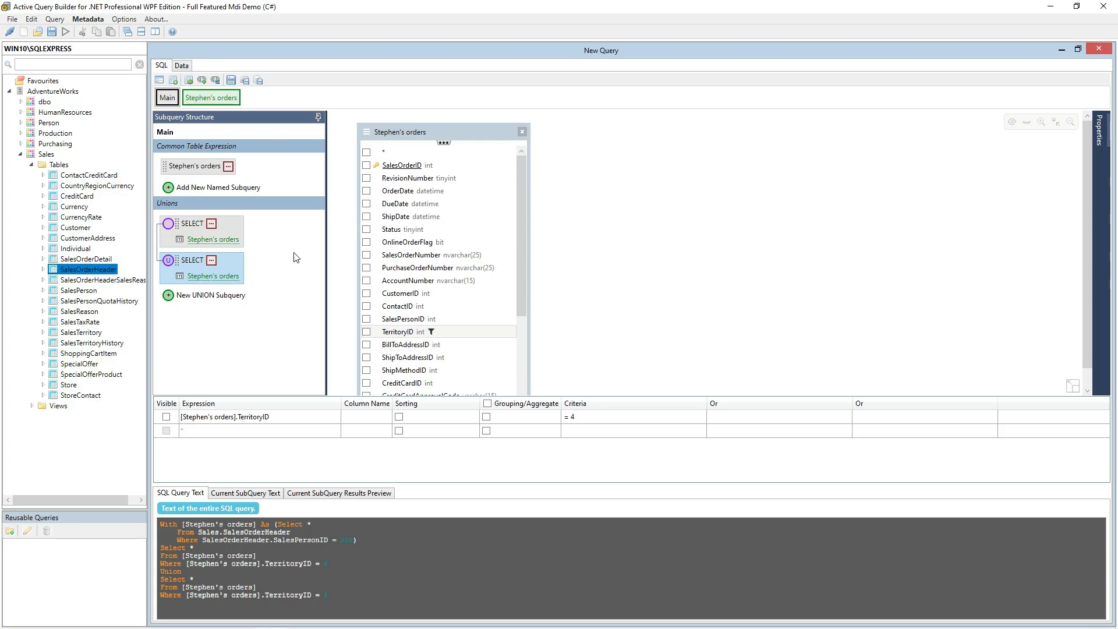
# Step: Add a third UNION subquery to the main query with the existing named orders subquery as its source
pyautogui.click(228, 296)
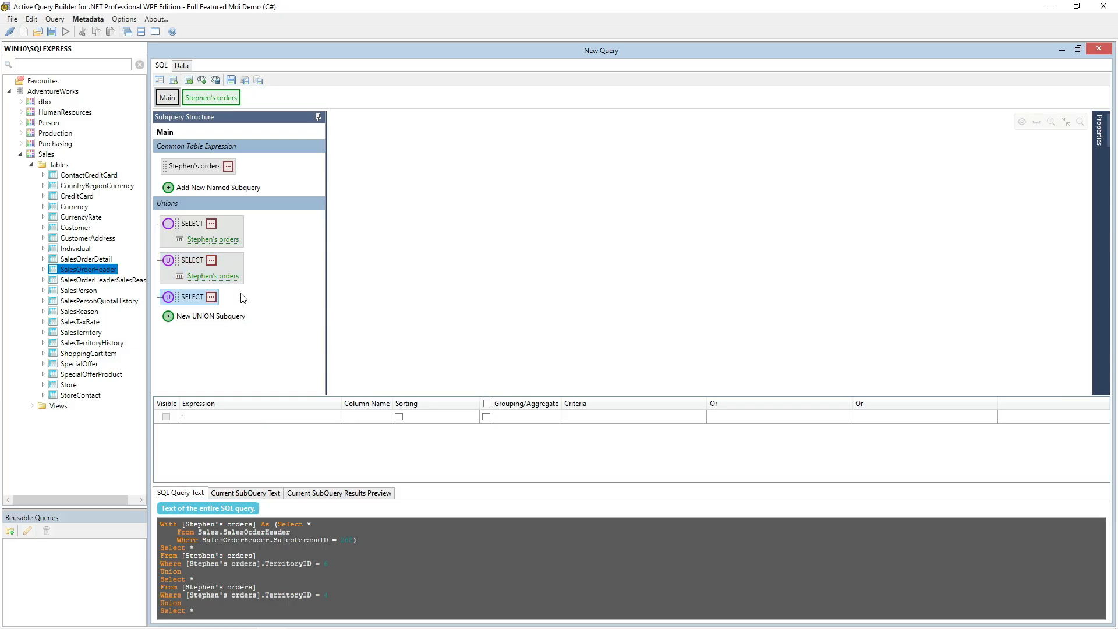
pyautogui.rightClick(410, 183)
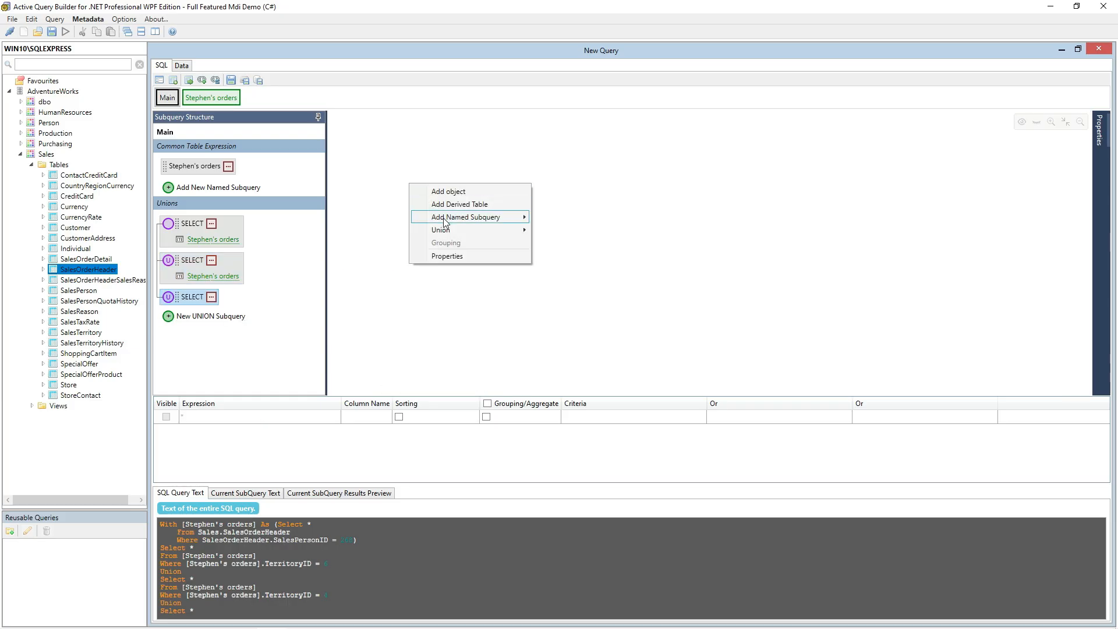
pyautogui.moveTo(446, 219)
pyautogui.click(564, 230)
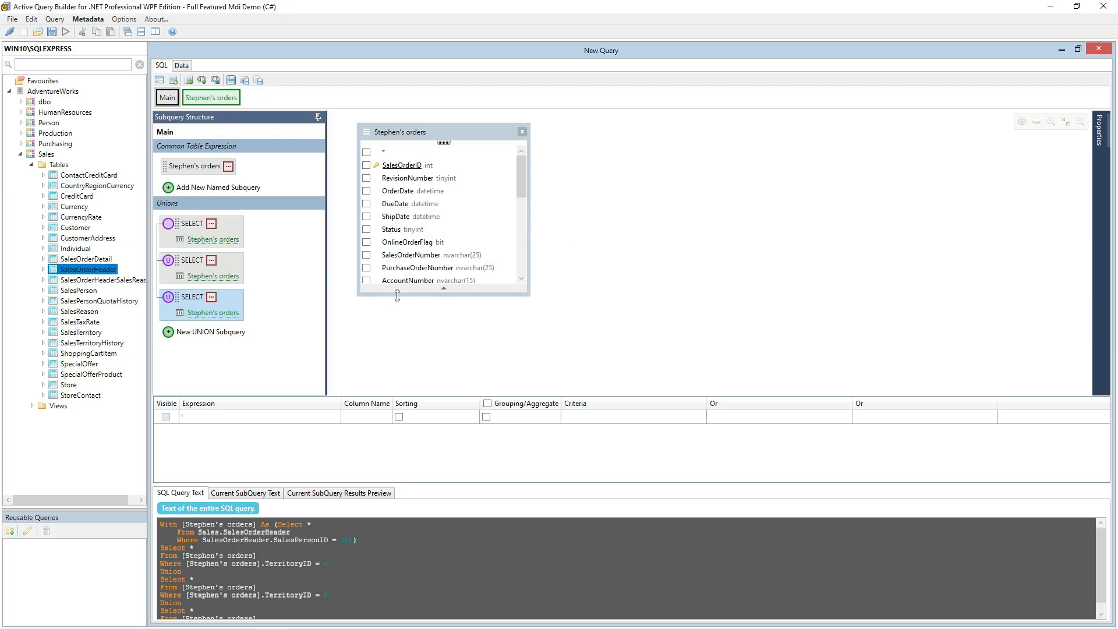
# Step: Enlarge the third union part's field list and include OnlineOrderFlag, SalesOrderNumber and PurchaseOrderNumber in its output
pyautogui.moveTo(398, 294); pyautogui.dragTo(390, 377)
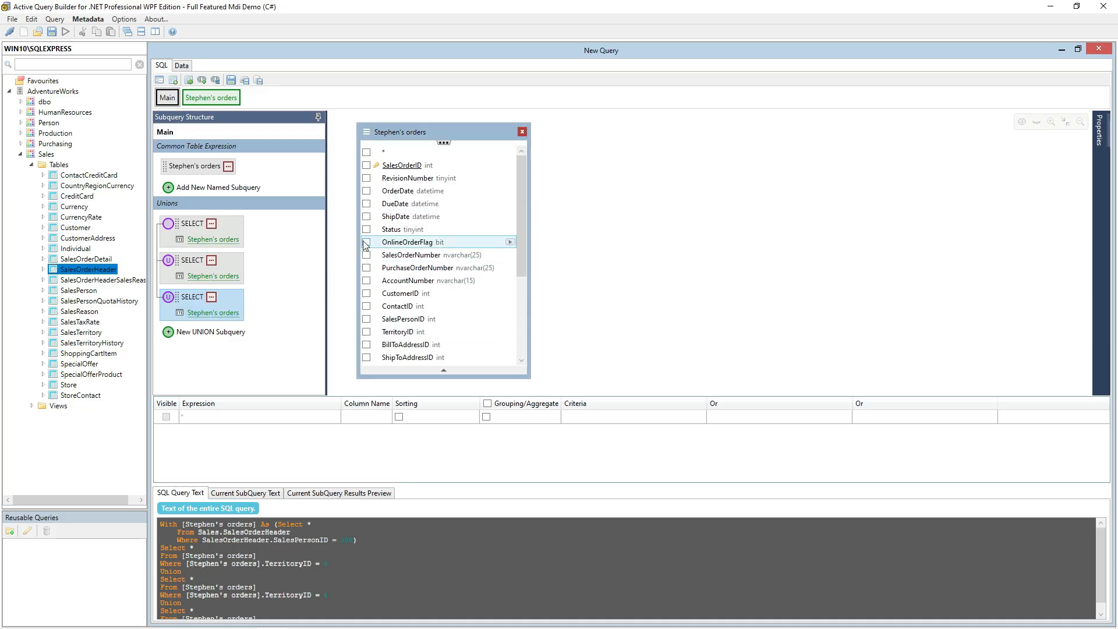
pyautogui.click(366, 241)
pyautogui.click(366, 255)
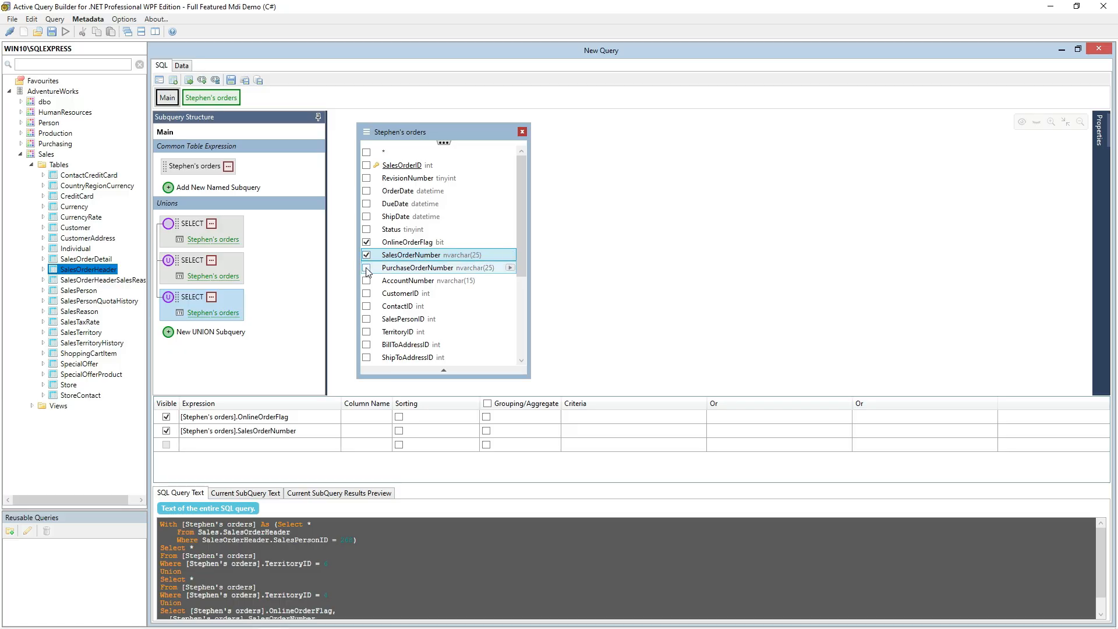
pyautogui.click(366, 268)
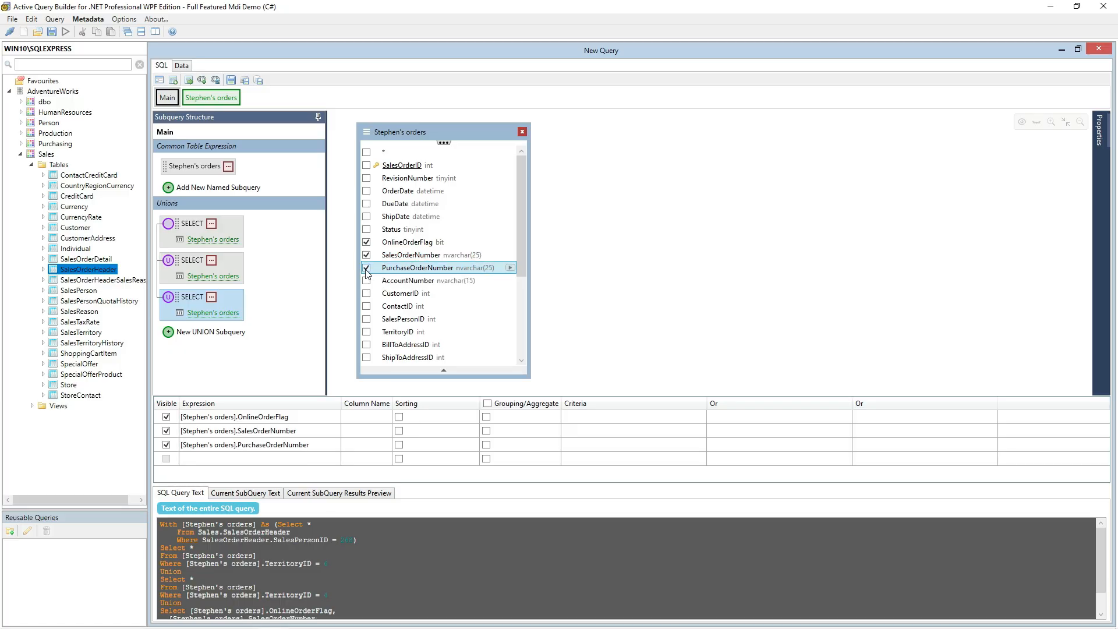
# Step: Preview the results of the third union part and remove that subquery from the union
pyautogui.click(341, 493)
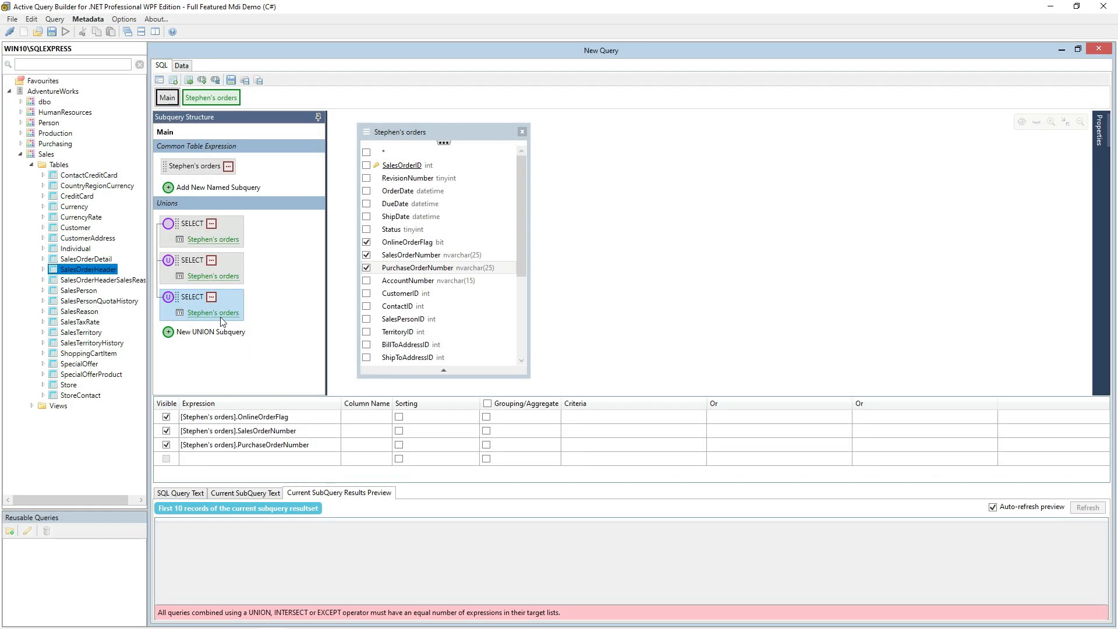
pyautogui.rightClick(195, 298)
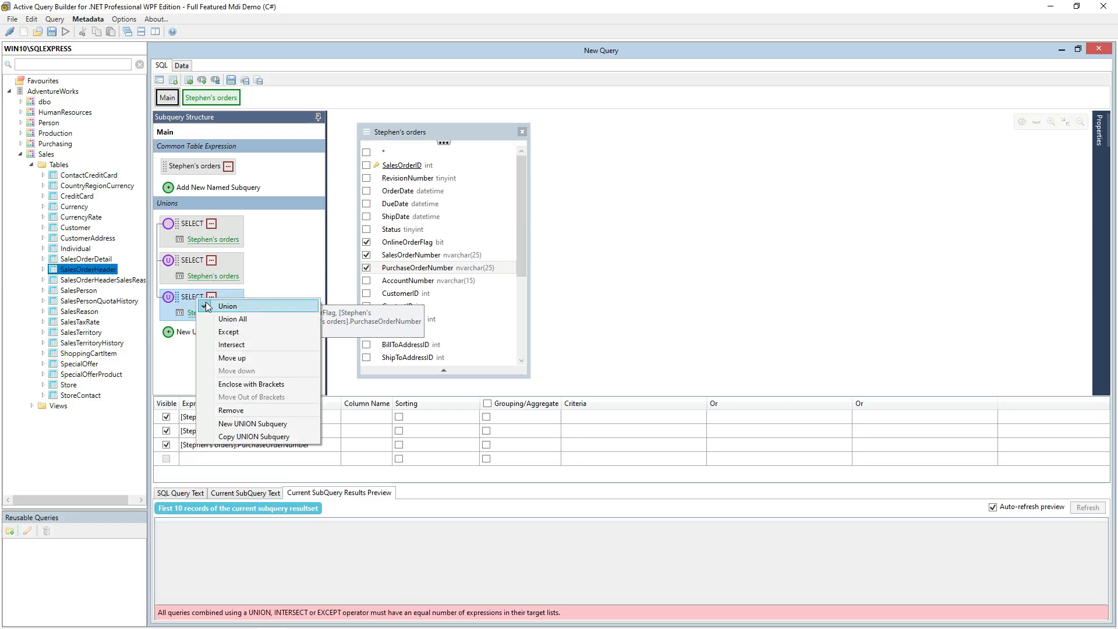
pyautogui.click(243, 412)
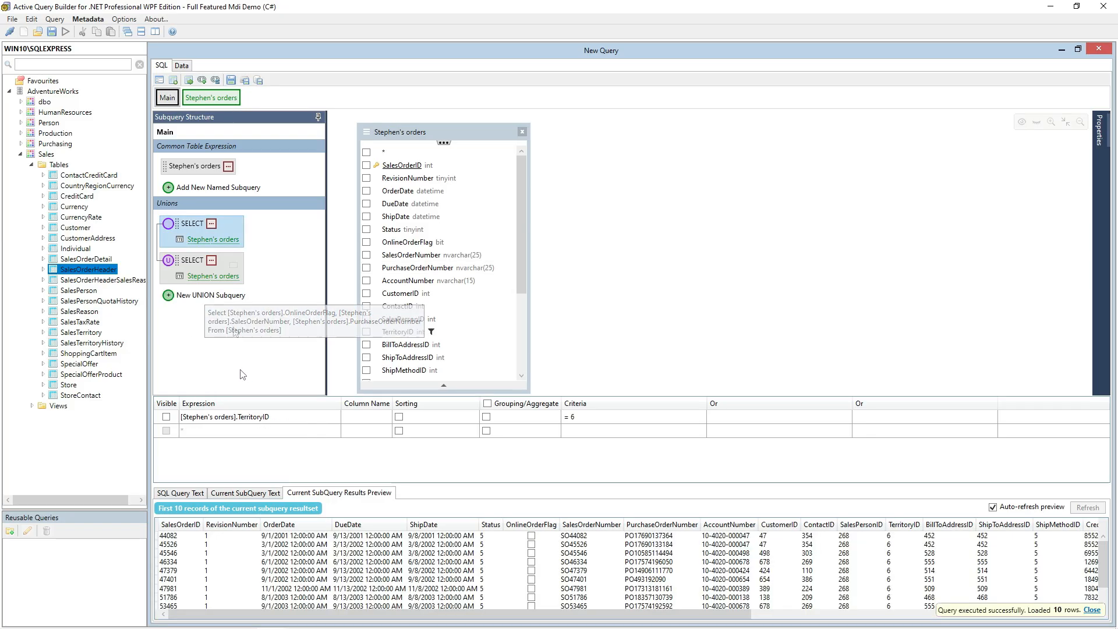